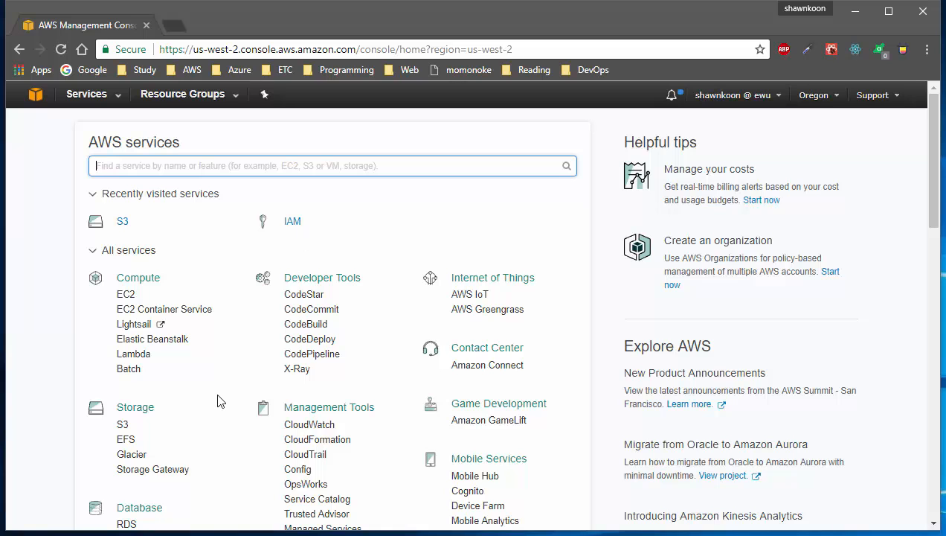
Step: Open S3 from the Storage services to list the existing buckets
click(121, 410)
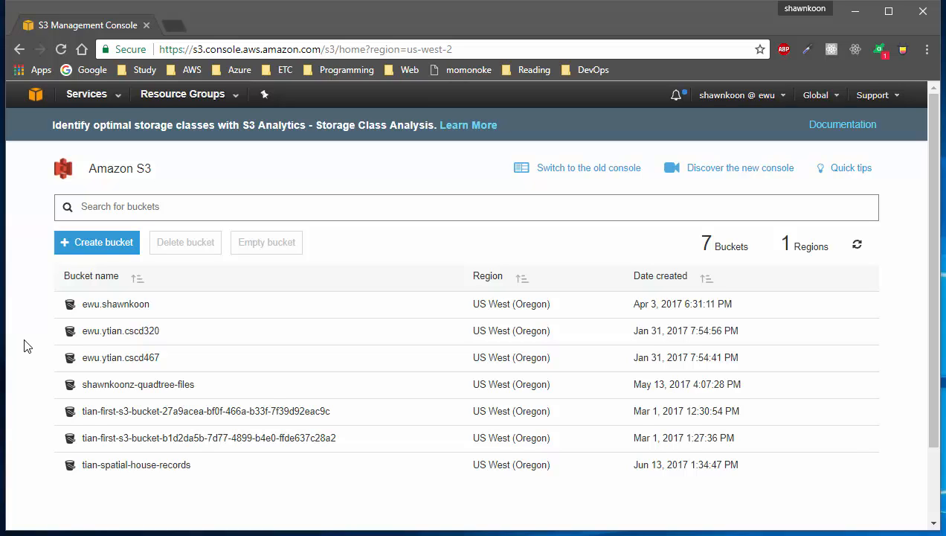
Step: Start a new bucket, paste in its name and keep the region at US West (Oregon)
click(102, 254)
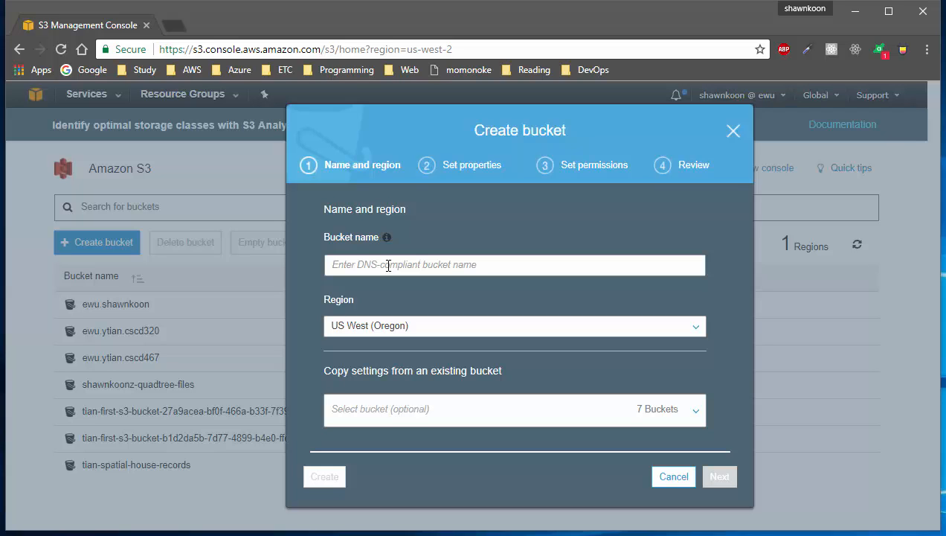
text(shawnkoon)
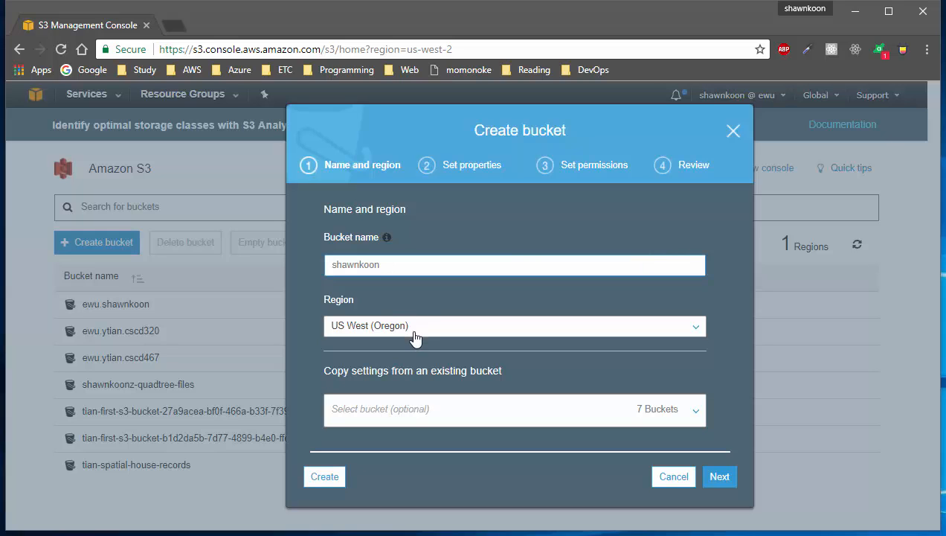
click(459, 333)
click(462, 336)
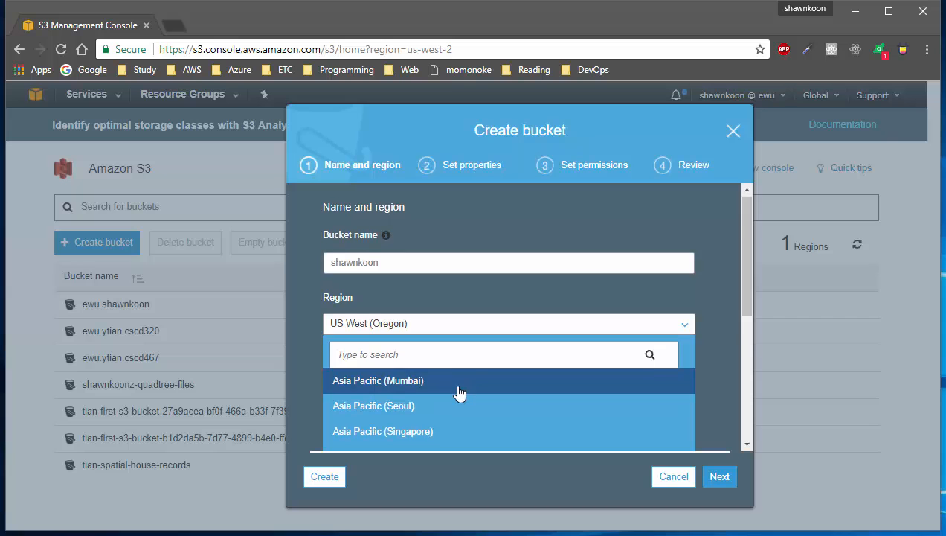
scroll(460, 391, down, 1)
scroll(460, 389, down, 3)
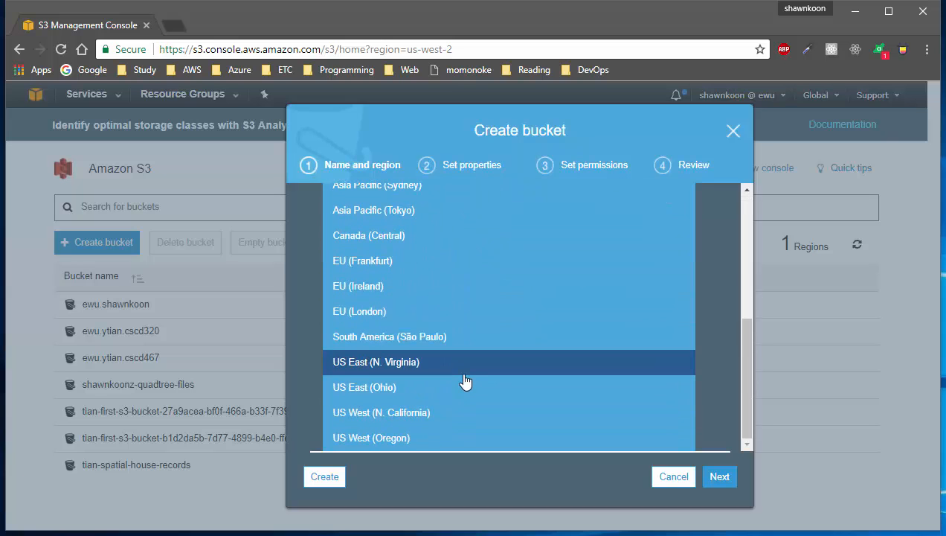
click(471, 437)
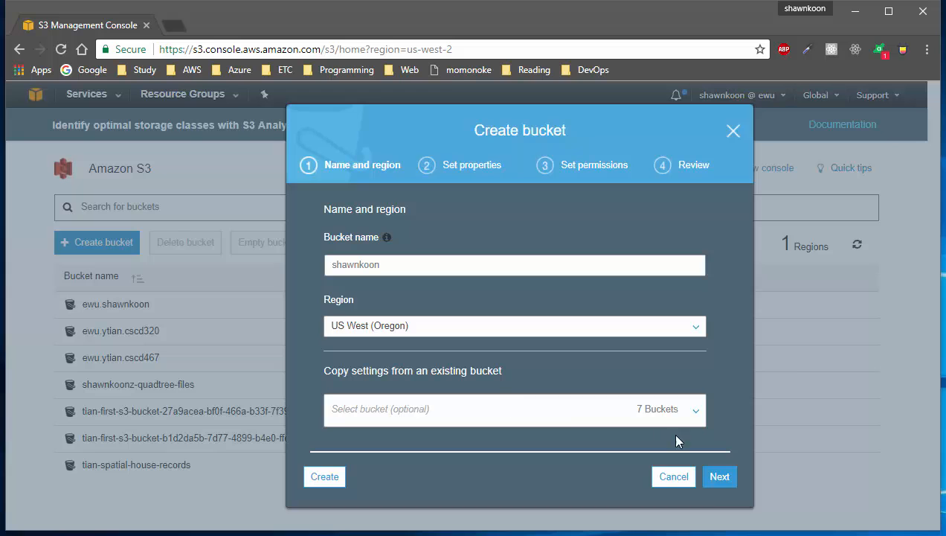
Step: On Set properties, save one tag with key Name and the bucket's name as its value
click(727, 484)
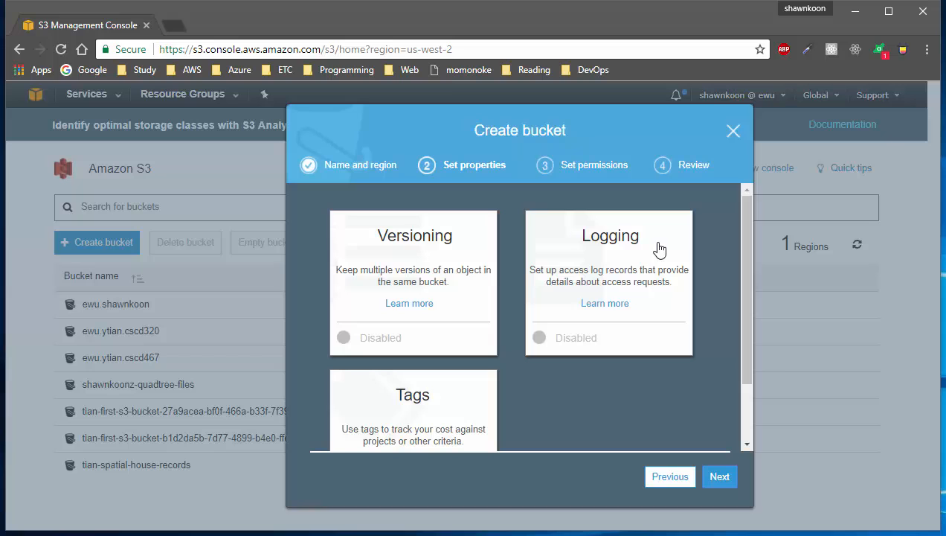
scroll(659, 248, down, 2)
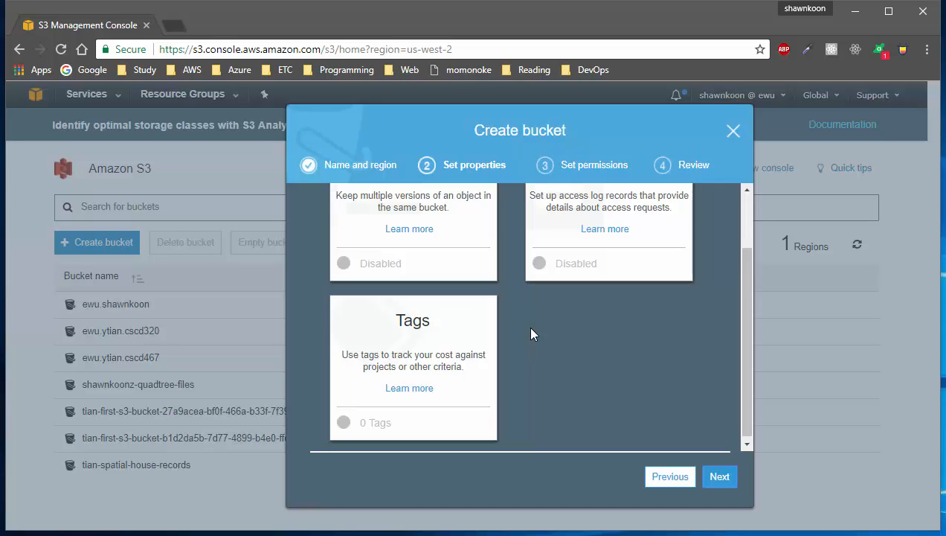
scroll(530, 334, up, 1)
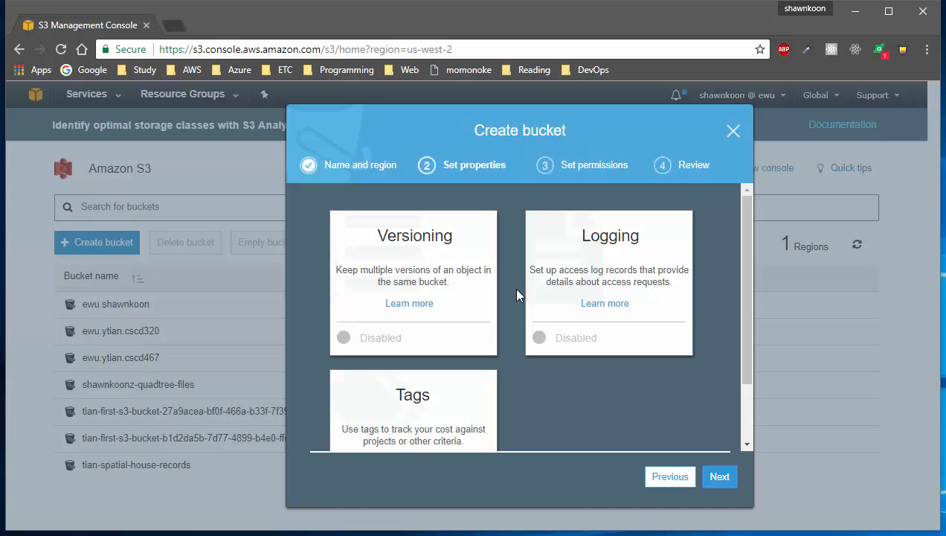
scroll(514, 312, down, 1)
click(480, 335)
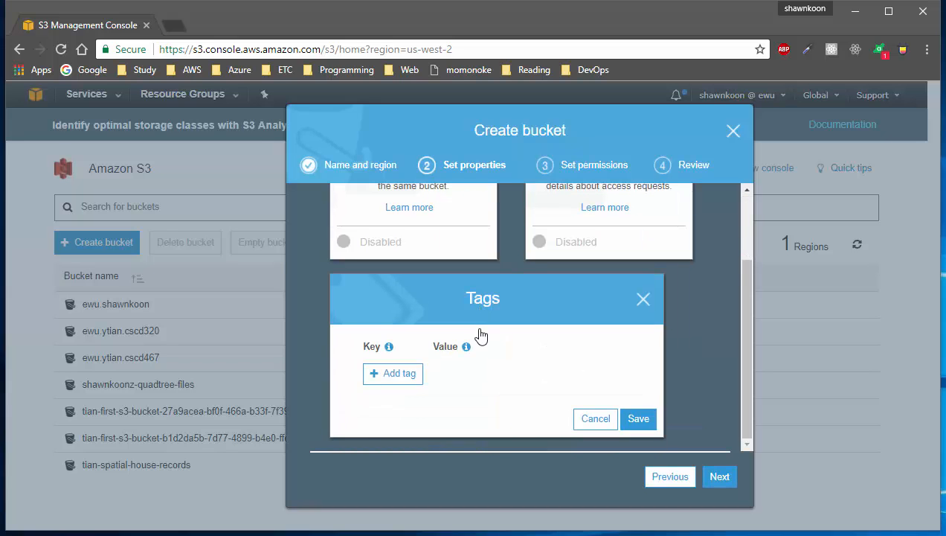
click(390, 378)
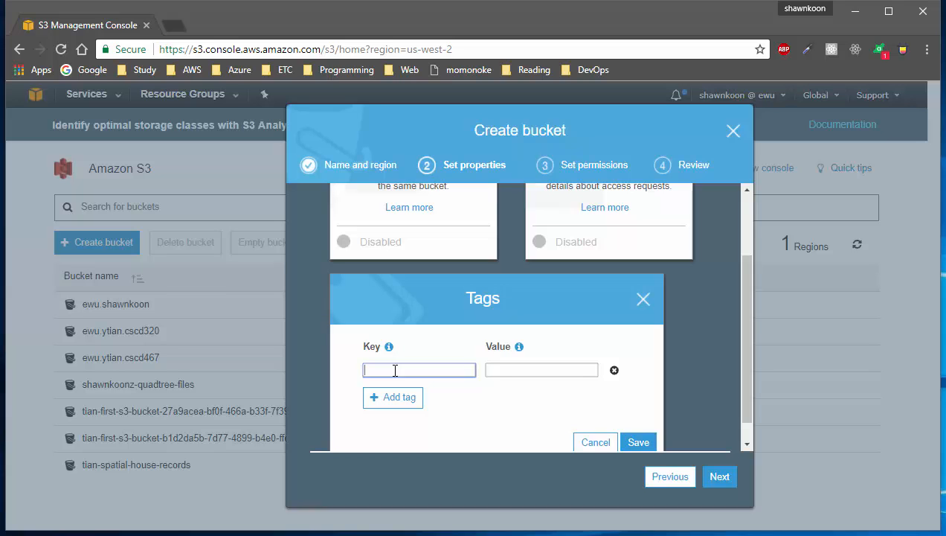
text(Name)
key(Tab)
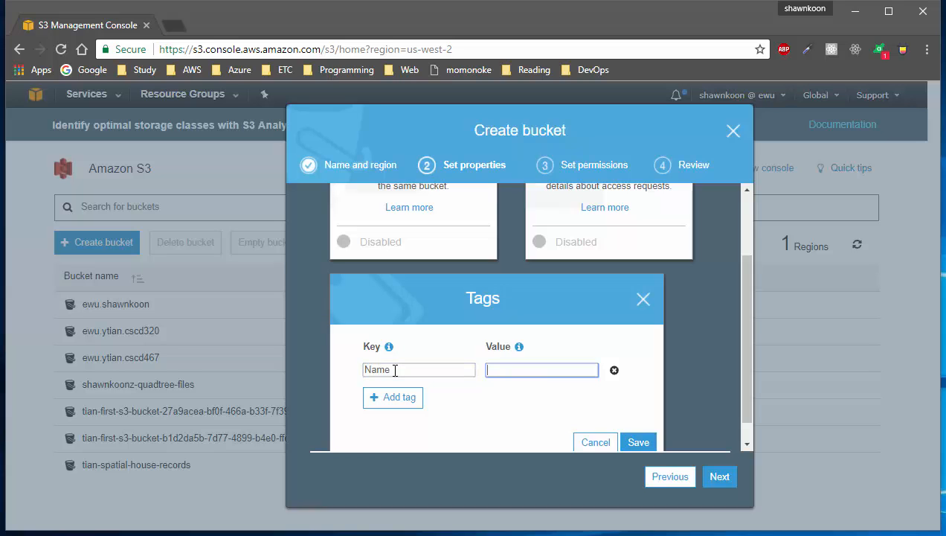
text(shawnkoon-s3-bucket)
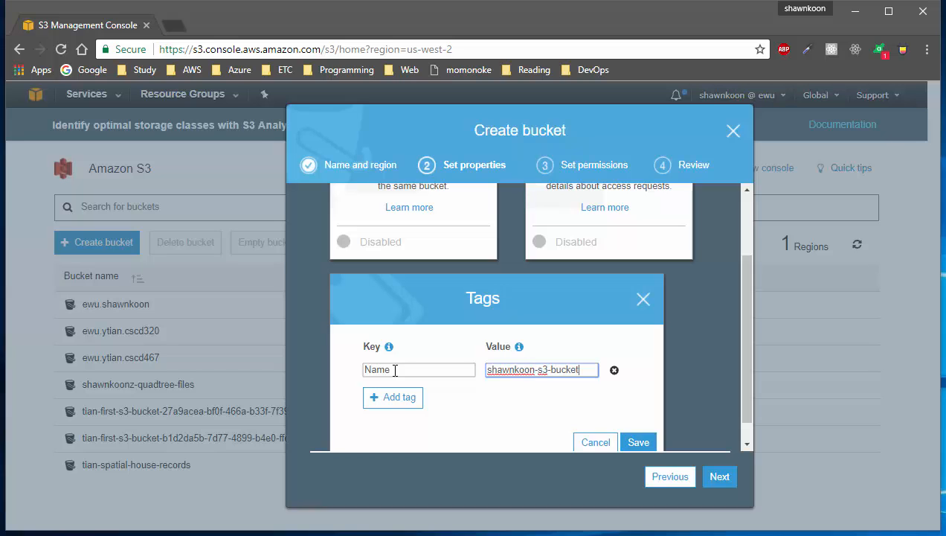
click(640, 442)
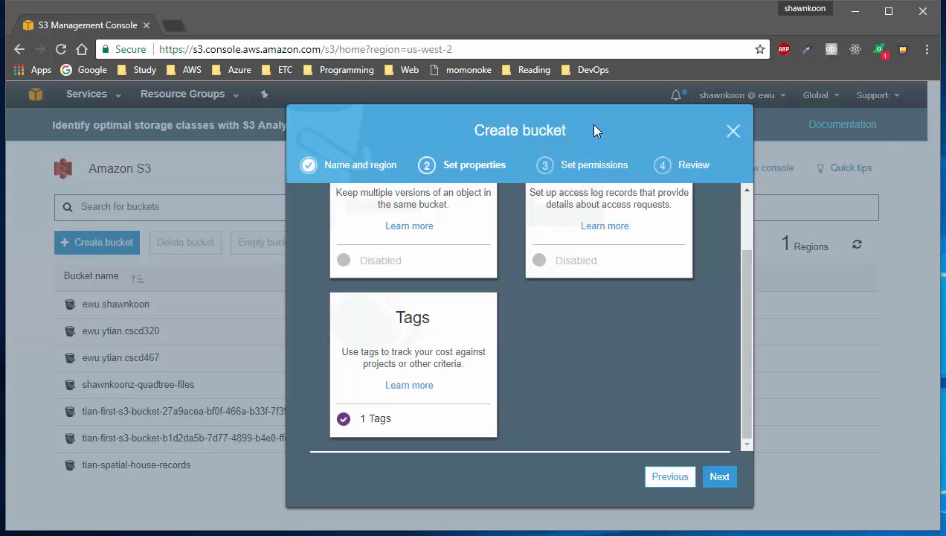
Step: Move to Set permissions and review the owner's access under Manage users
click(719, 478)
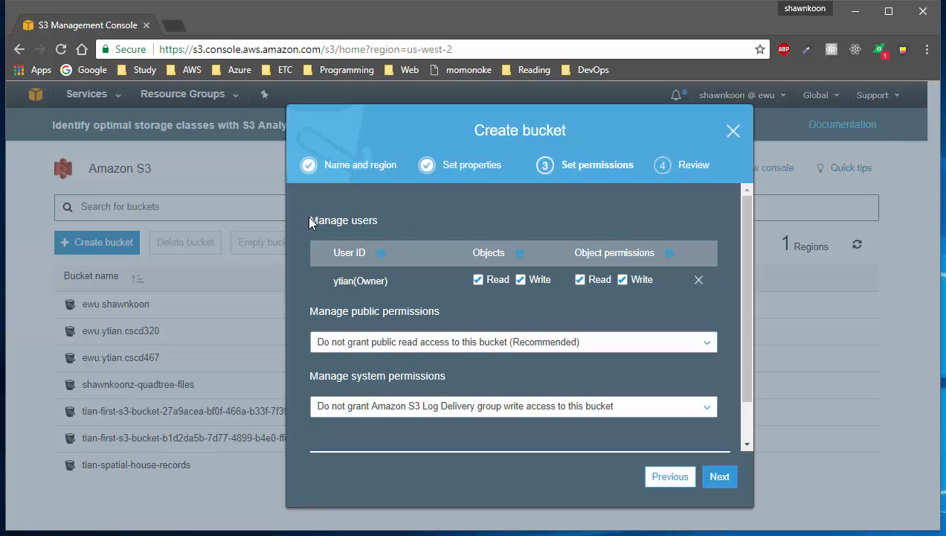
drag(308, 216, 400, 217)
double_click(400, 283)
drag(309, 311, 453, 312)
Step: Leave public read access and Log Delivery write access set to 'Do not grant'
click(477, 349)
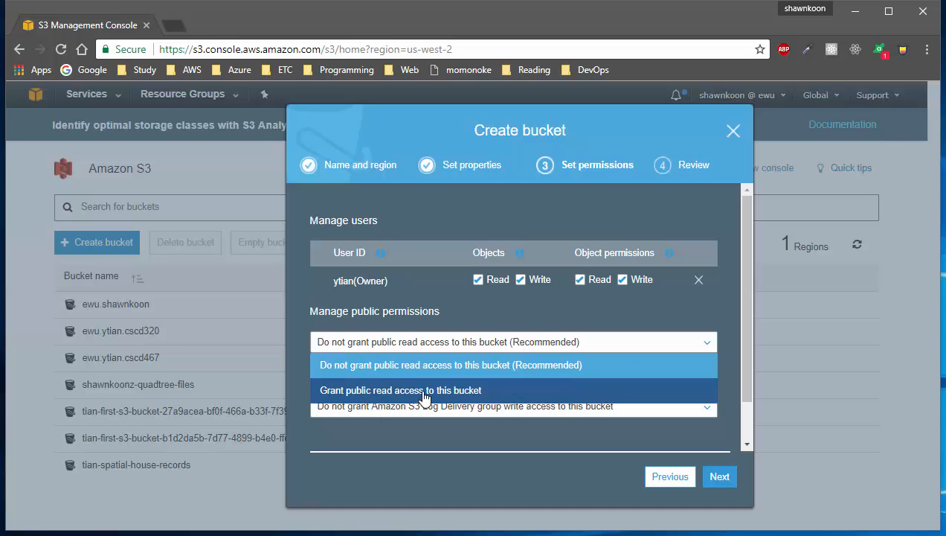
click(498, 313)
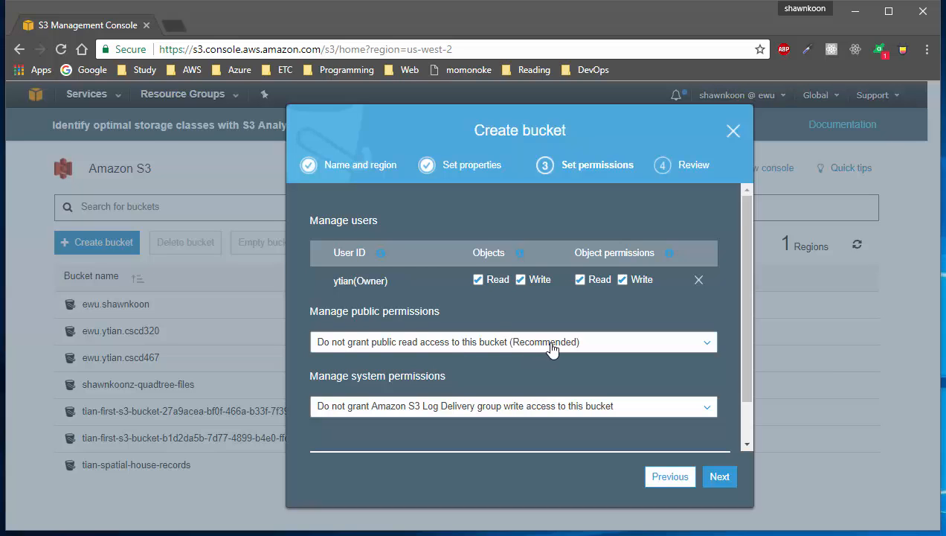
scroll(513, 339, down, 2)
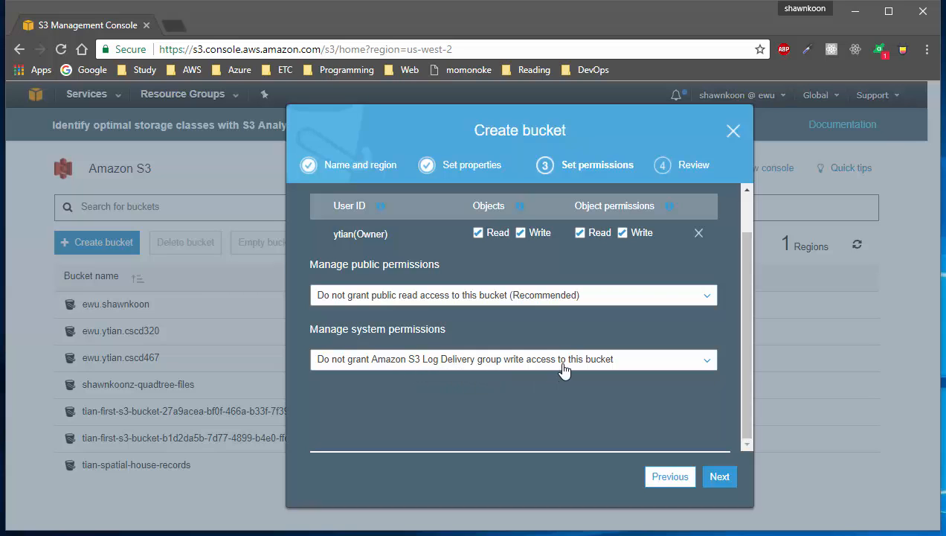
click(606, 368)
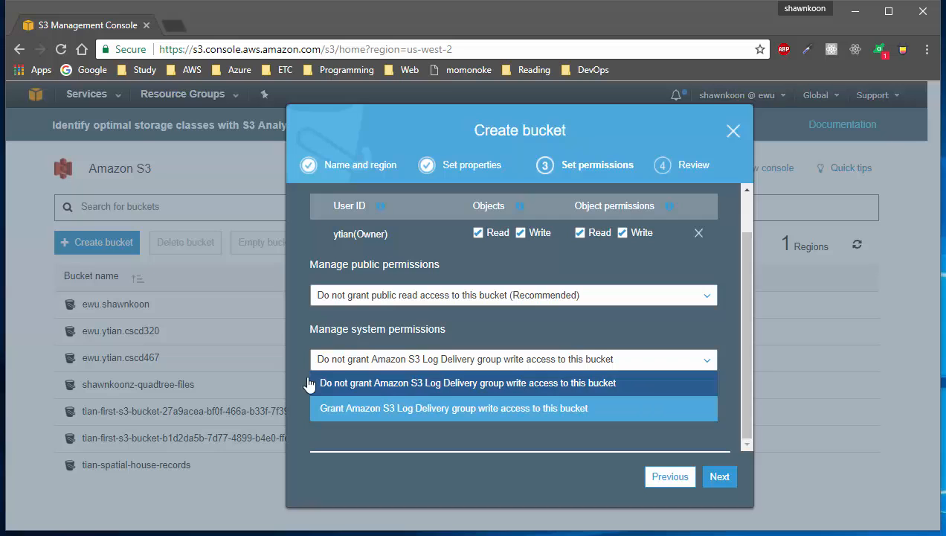
click(539, 335)
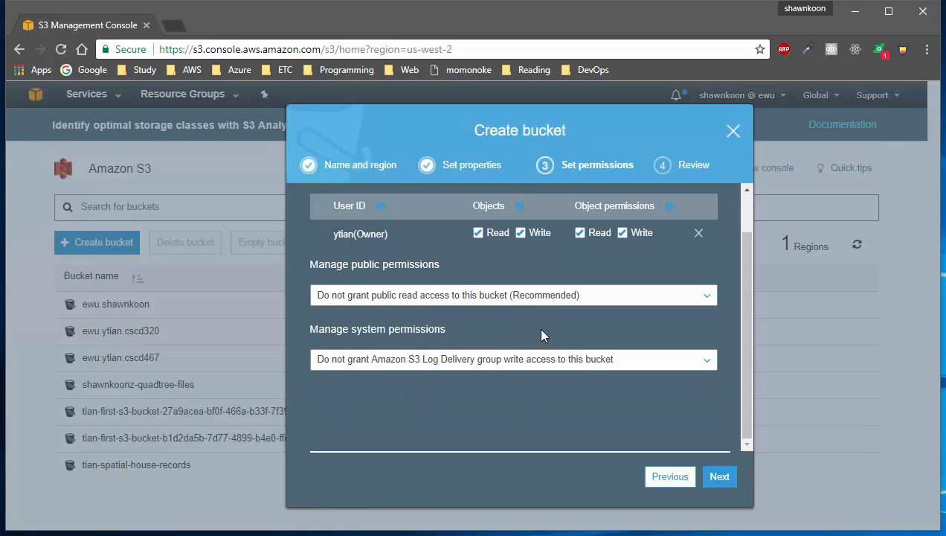
Step: Review the bucket summary and create the bucket in US West (Oregon)
click(727, 476)
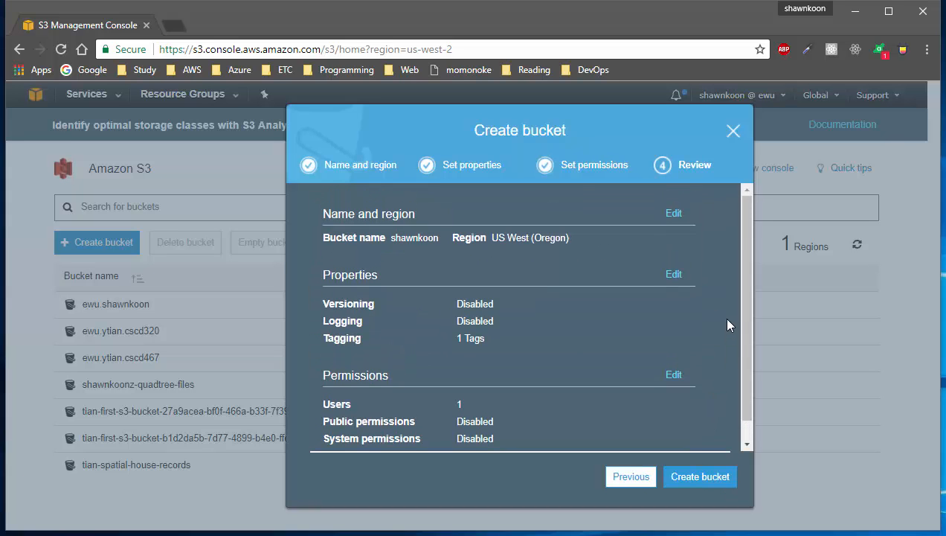
scroll(727, 326, down, 1)
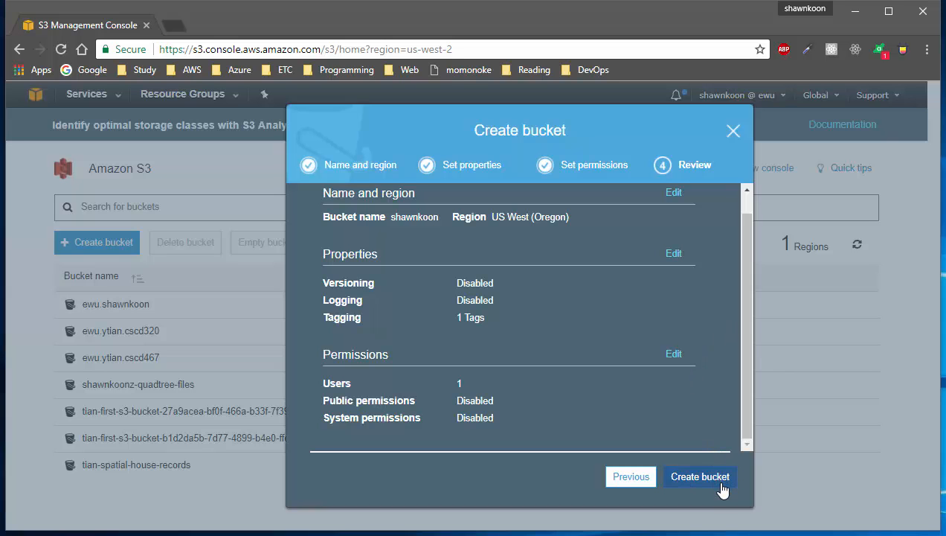
click(700, 476)
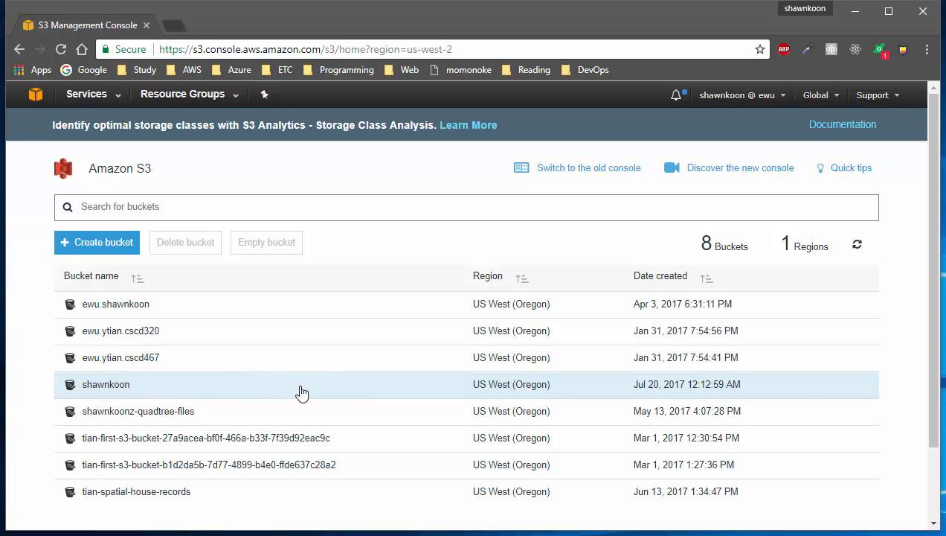
Step: Open the new bucket's properties panel showing 1 tag, versioning and logging disabled
click(349, 392)
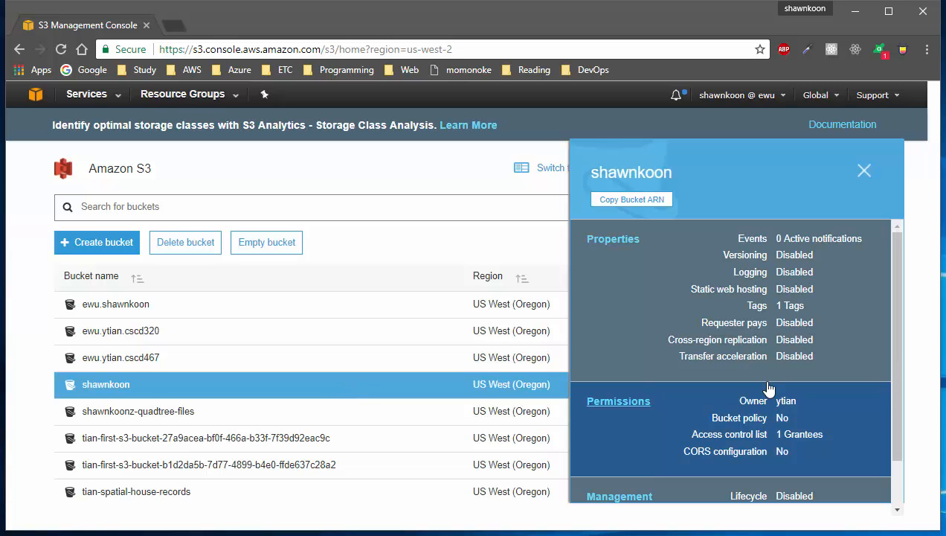
scroll(770, 292, down, 1)
scroll(774, 331, up, 1)
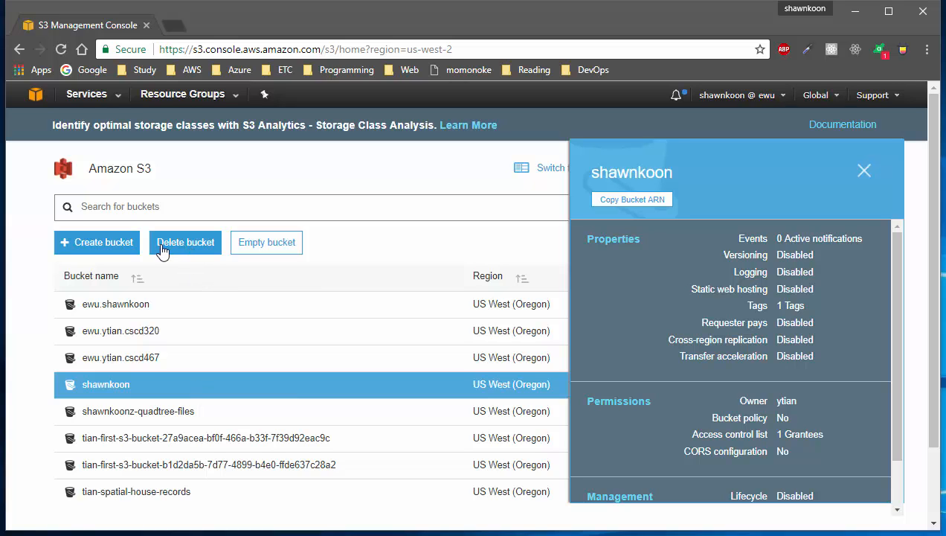
Step: Delete the new bucket, confirming by pasting its name into the confirmation field
click(217, 254)
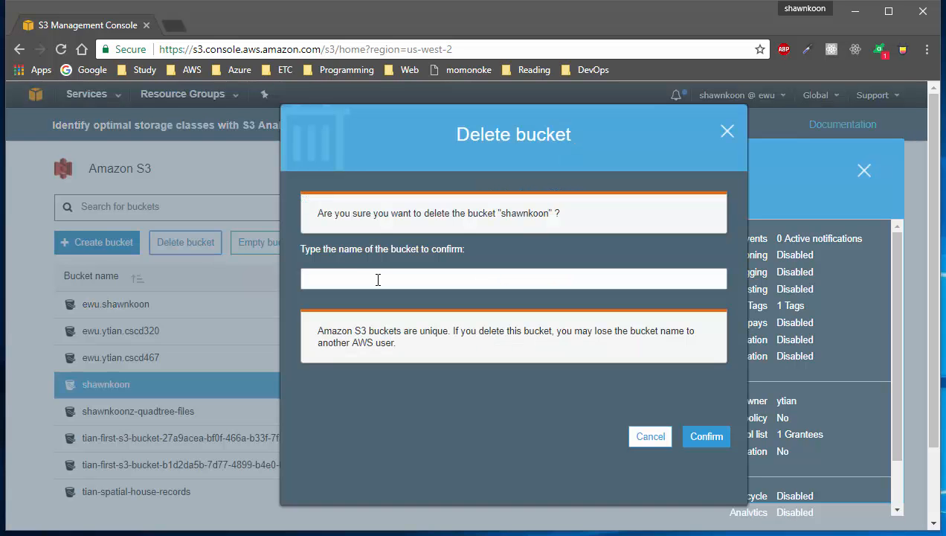
click(378, 280)
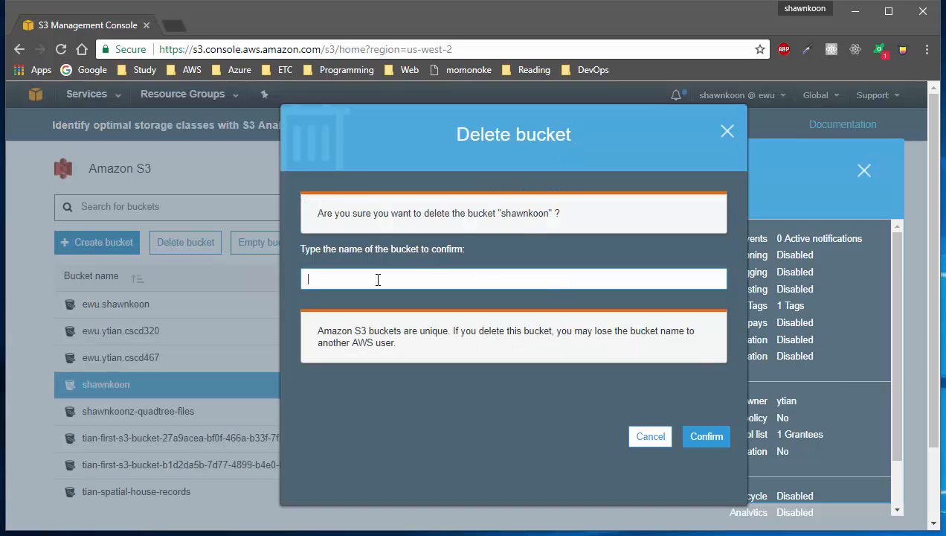
text(shawnkoon)
click(707, 437)
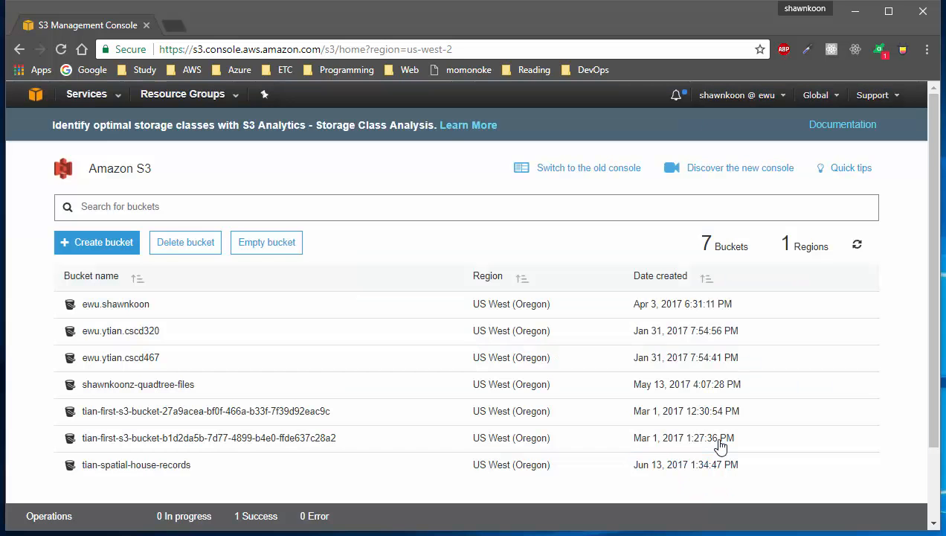